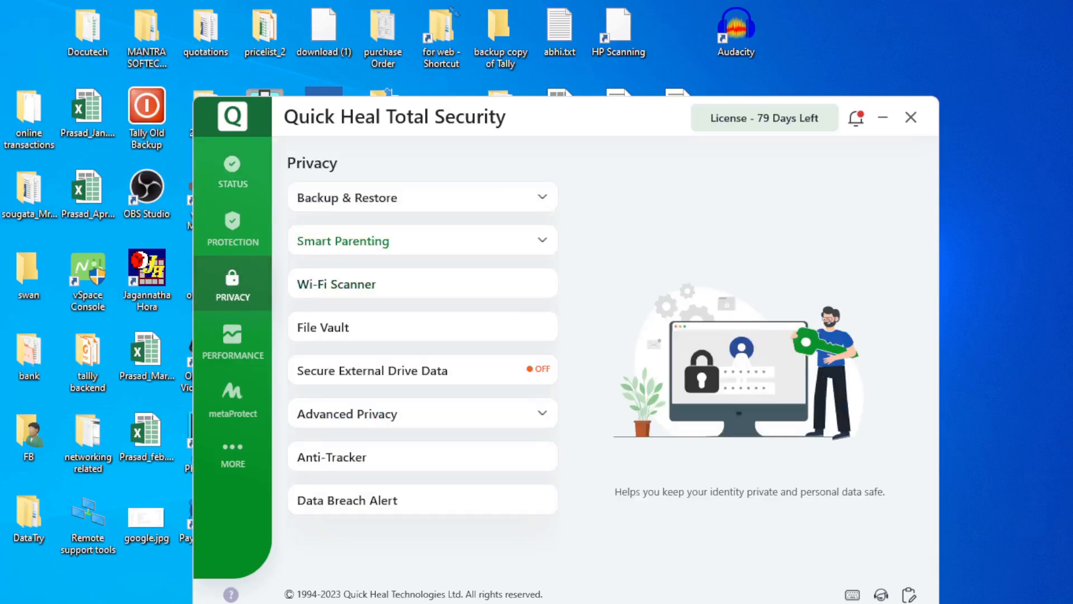
- Open the Ransomware Protection settings and follow its Take Data Backup link to the data backup settings
left_click(346, 198)
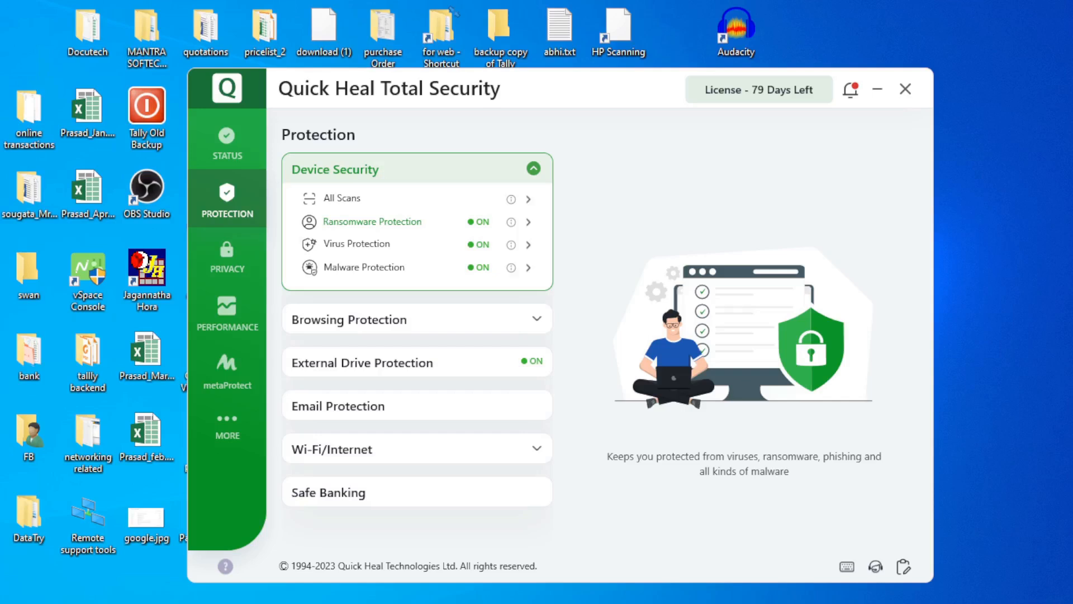
mouse_move(511, 223)
left_click(373, 222)
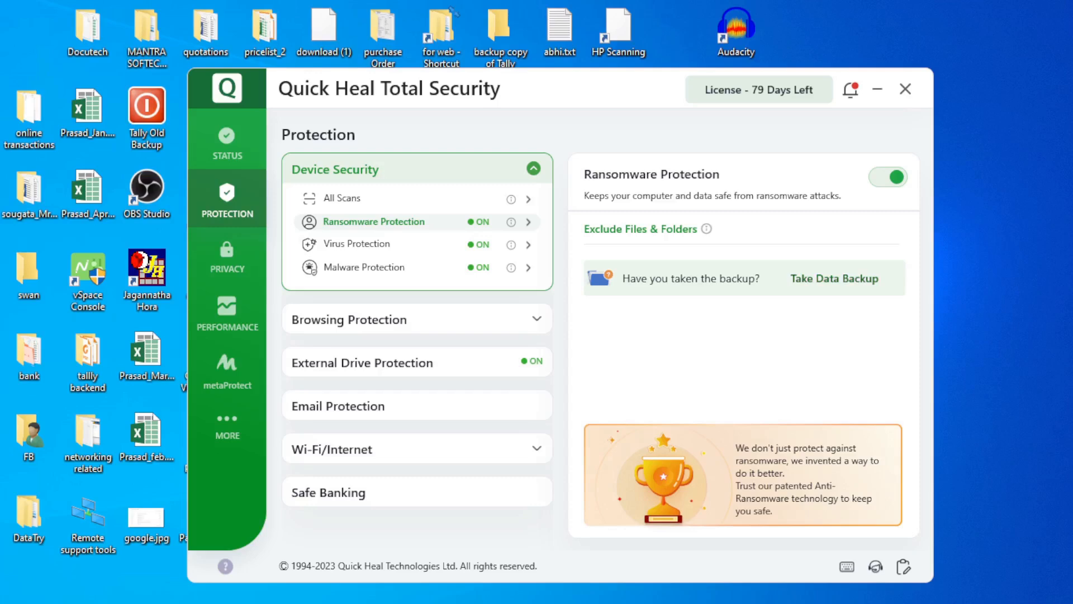
left_click(834, 278)
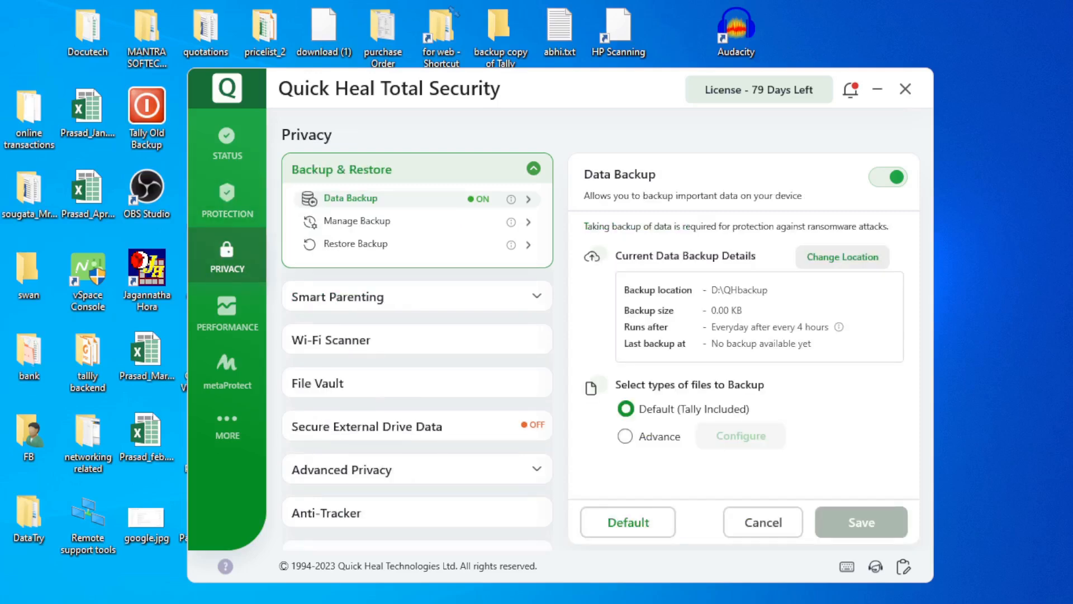
- Reopen Data Backup from the Privacy section and set the types of files to back up to Advance
left_click(227, 257)
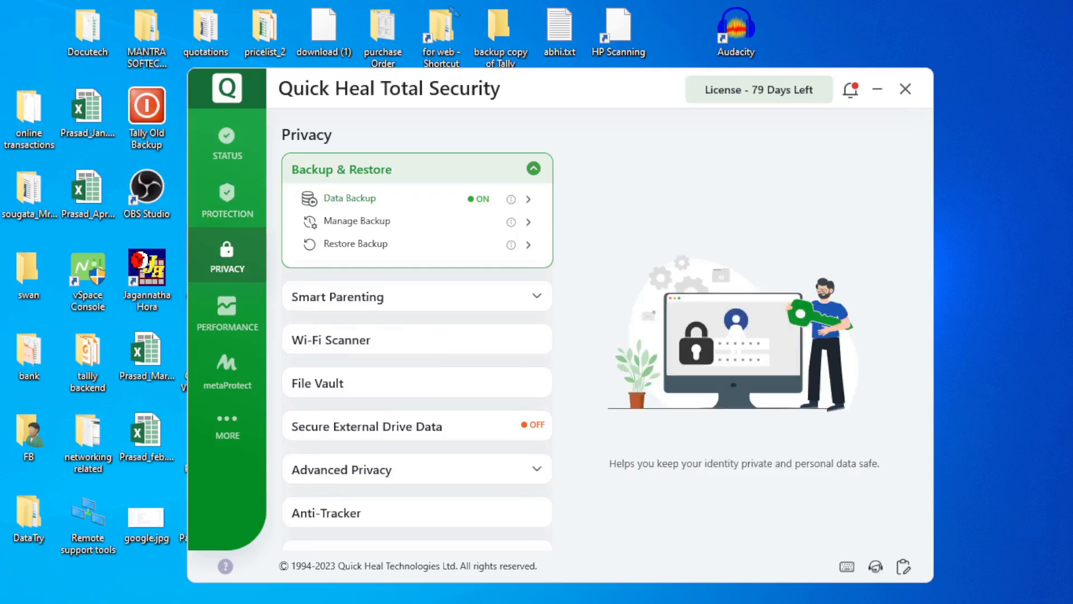
left_click(349, 198)
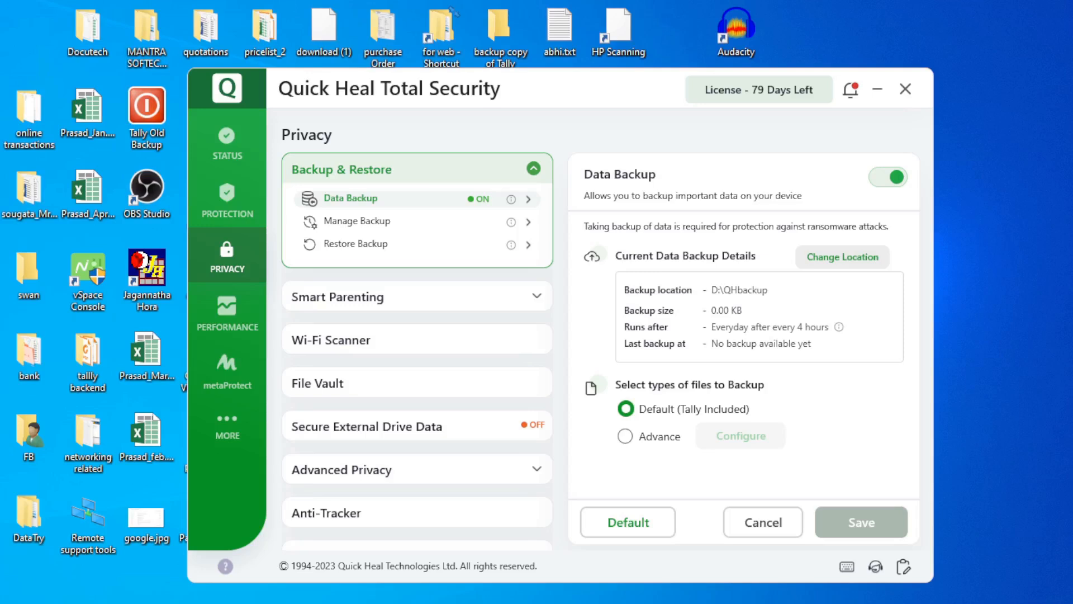
left_click(626, 436)
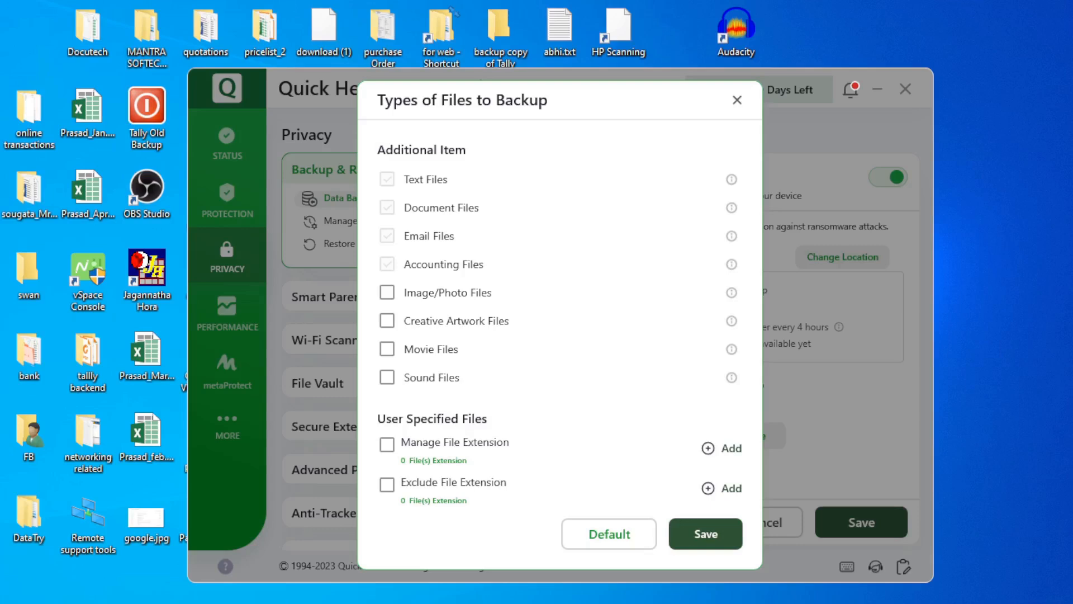
- Add DBF as a user-specified backup file extension, delete it from the list and disable Manage File Extension
left_click(387, 485)
left_click(724, 488)
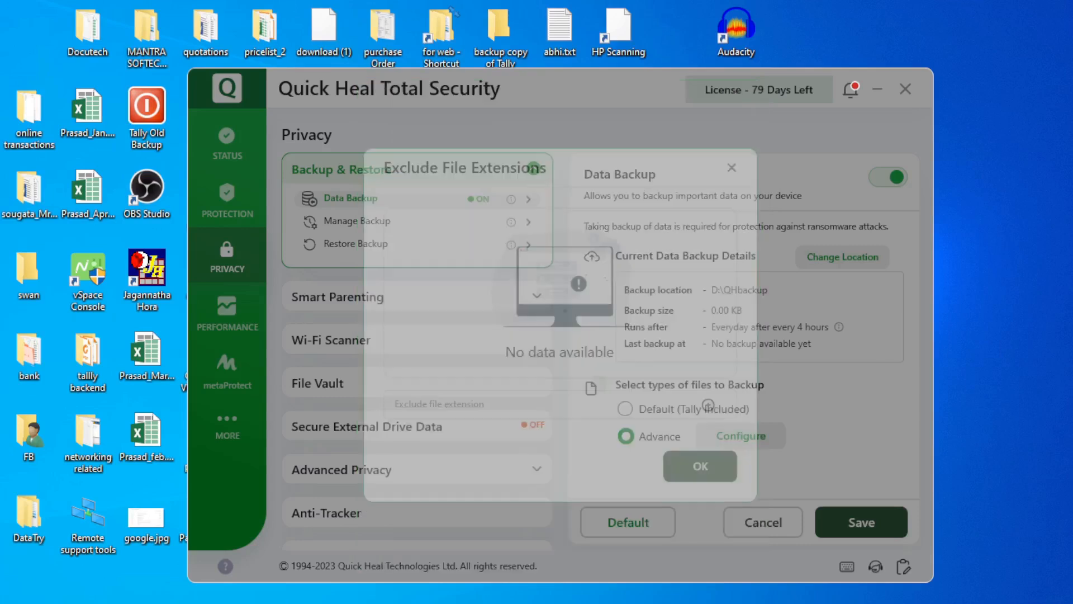
type("d")
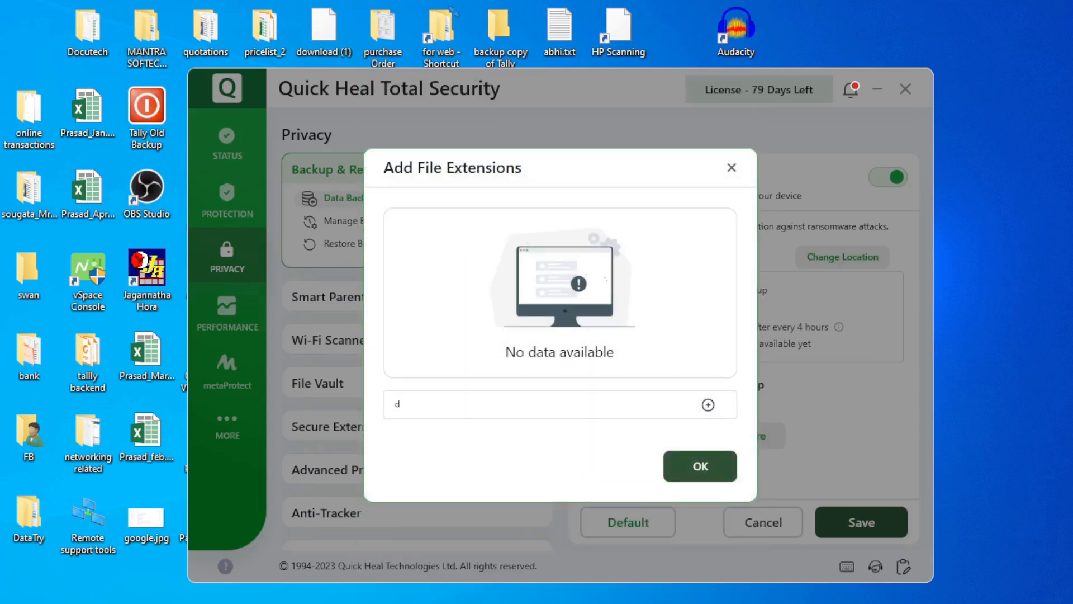
type("bf")
left_click(708, 404)
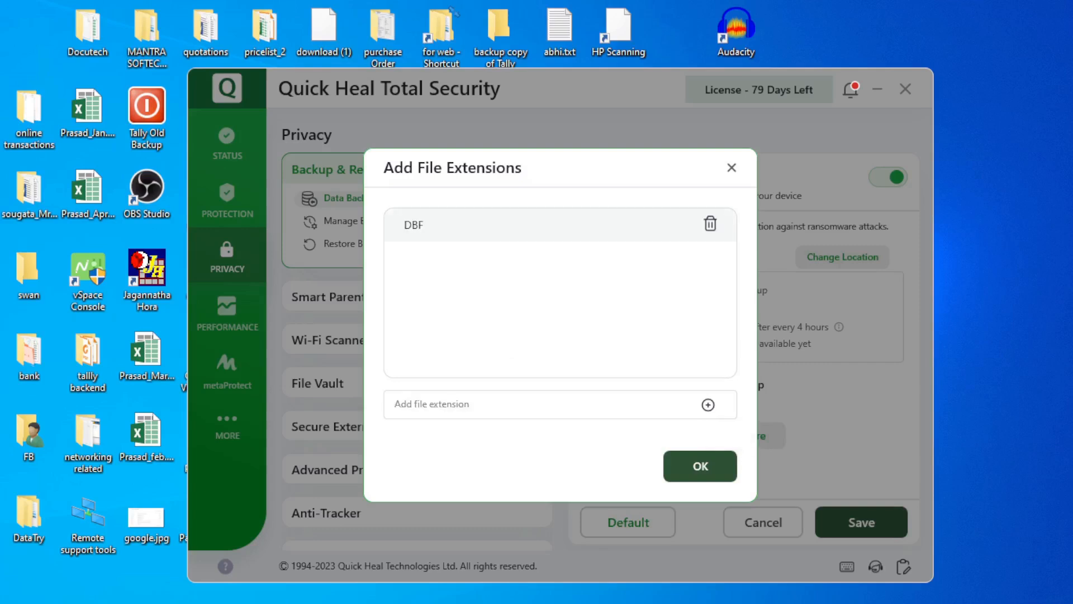
left_click(710, 224)
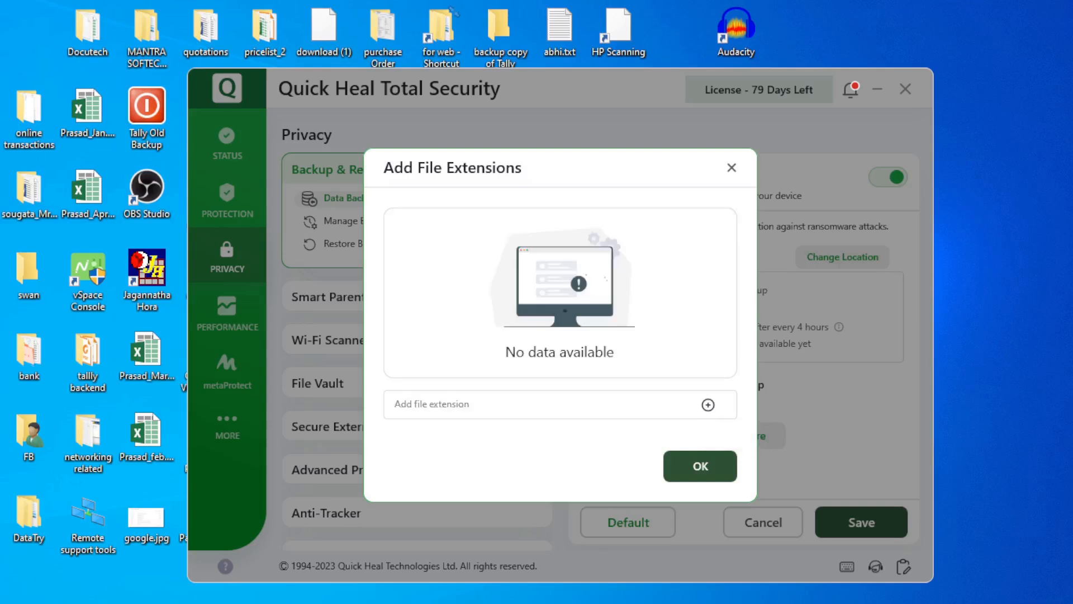
left_click(700, 466)
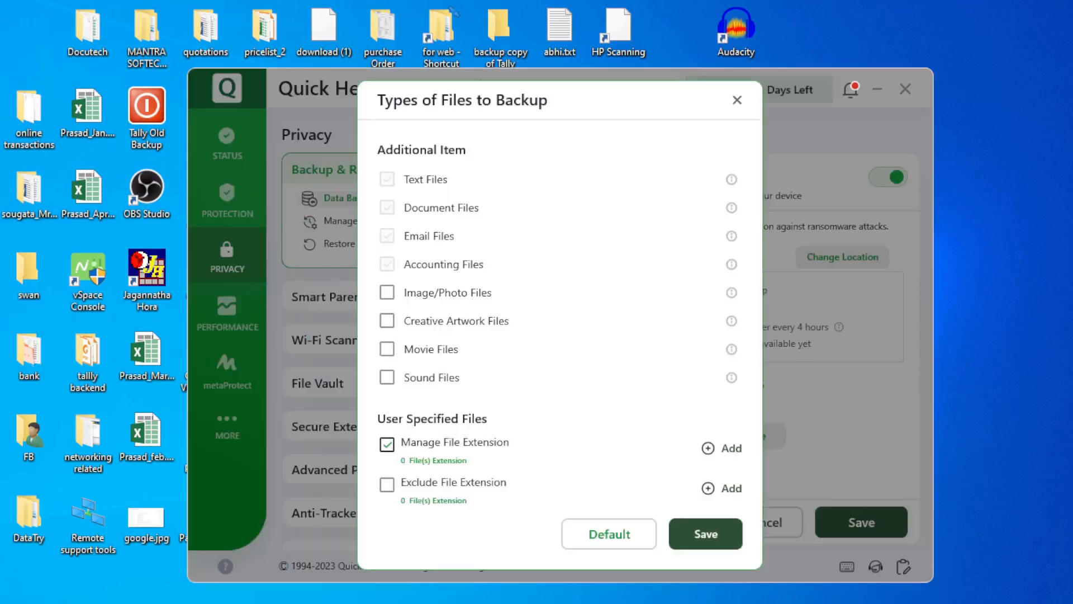
left_click(387, 444)
- Add MP3 to the file extensions excluded from the backup and delete it from the list again
left_click(387, 484)
left_click(724, 488)
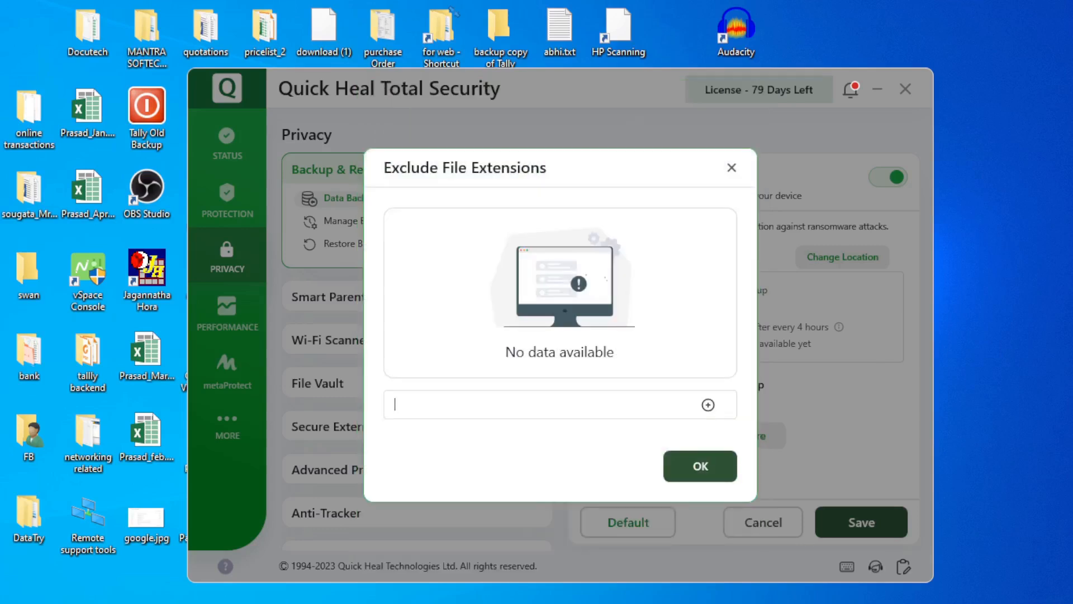
type("mp3")
key("Return")
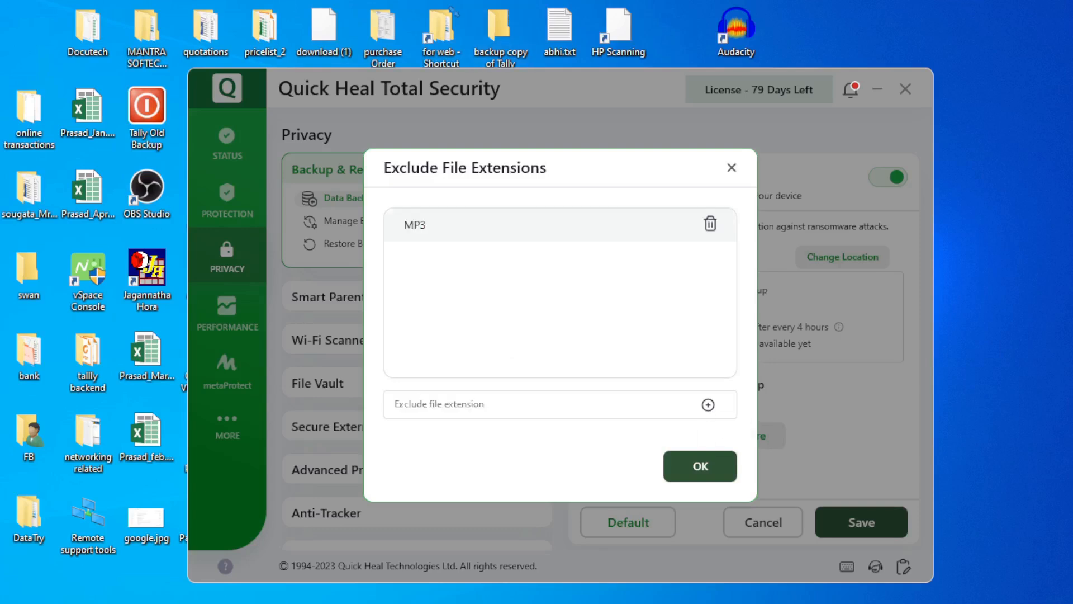
left_click(710, 224)
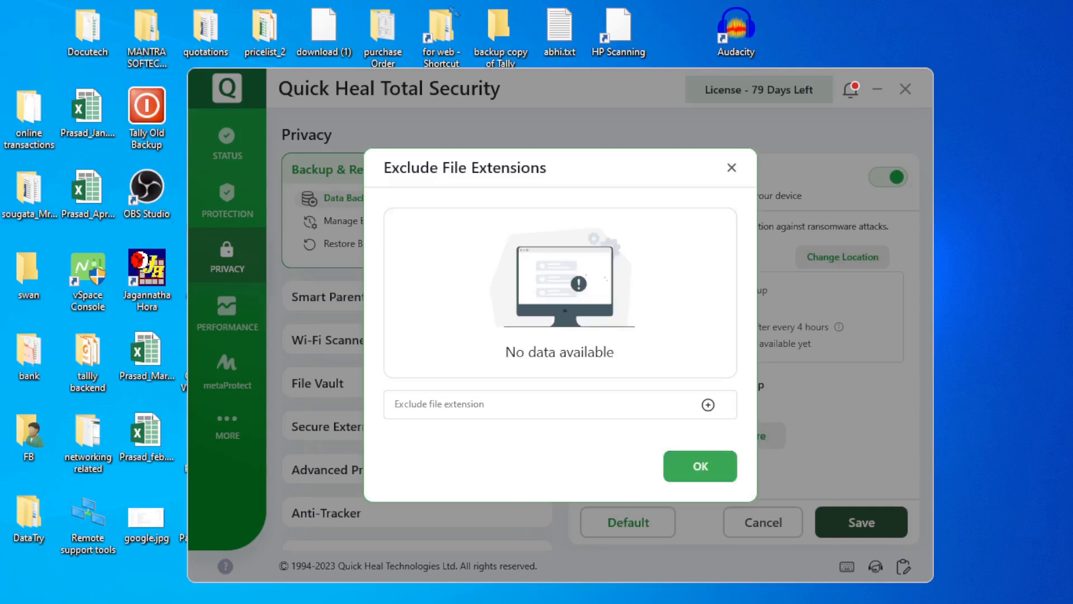
left_click(699, 466)
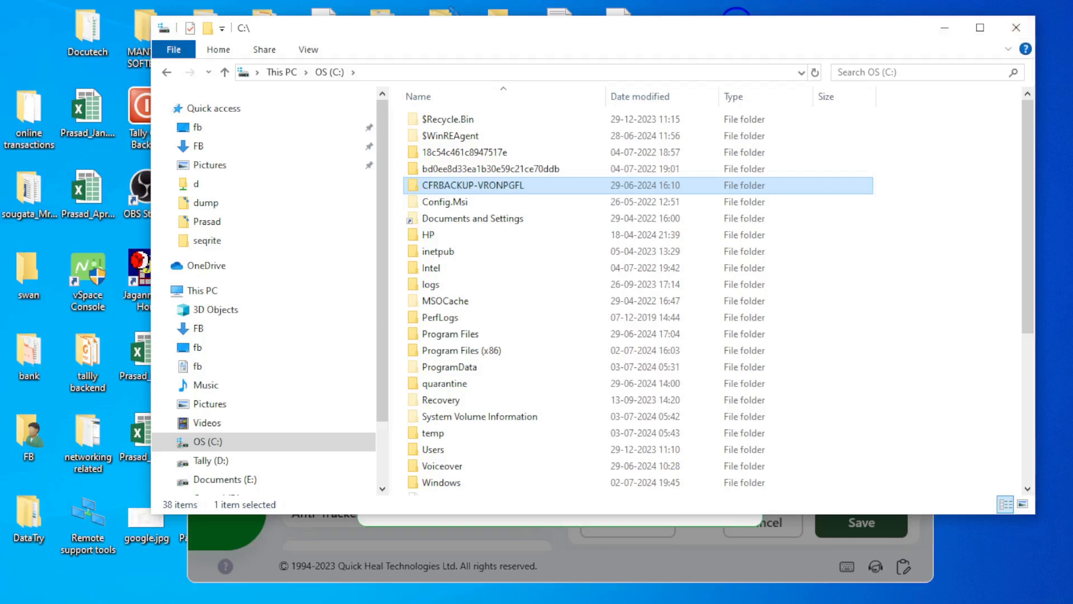
- Check the Tally (D:) drive for the QHbackup folder and dismiss the backup location change without choosing a new location
left_click(208, 460)
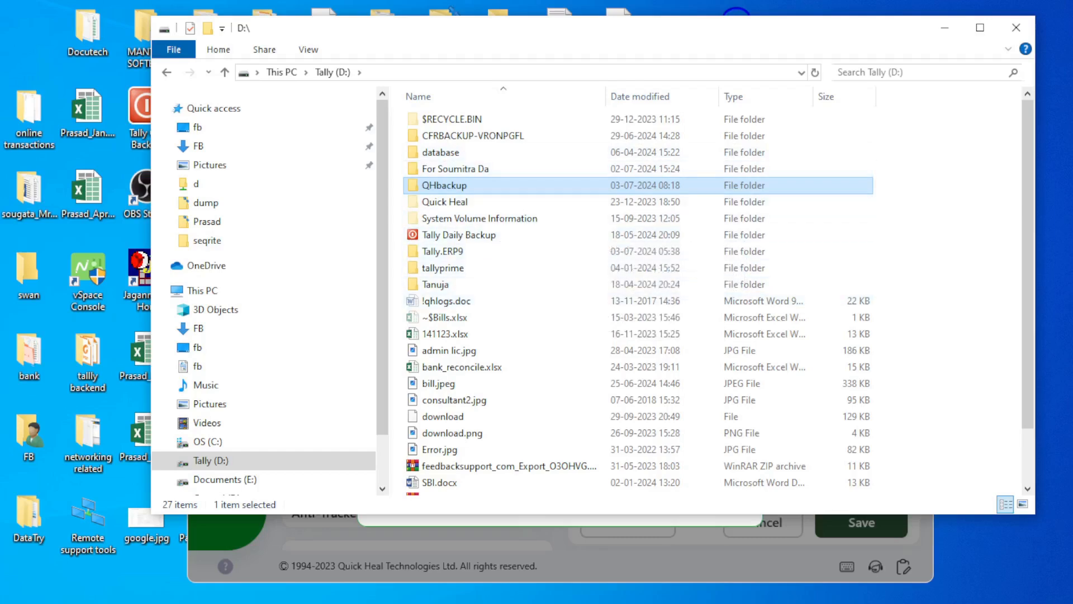
left_click(1016, 27)
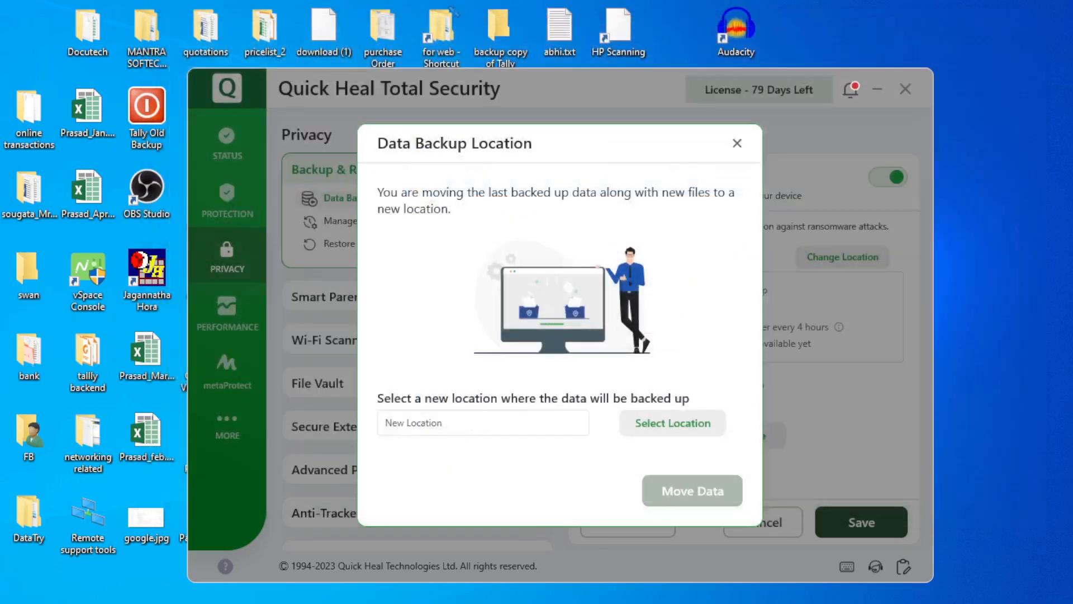
left_click(737, 143)
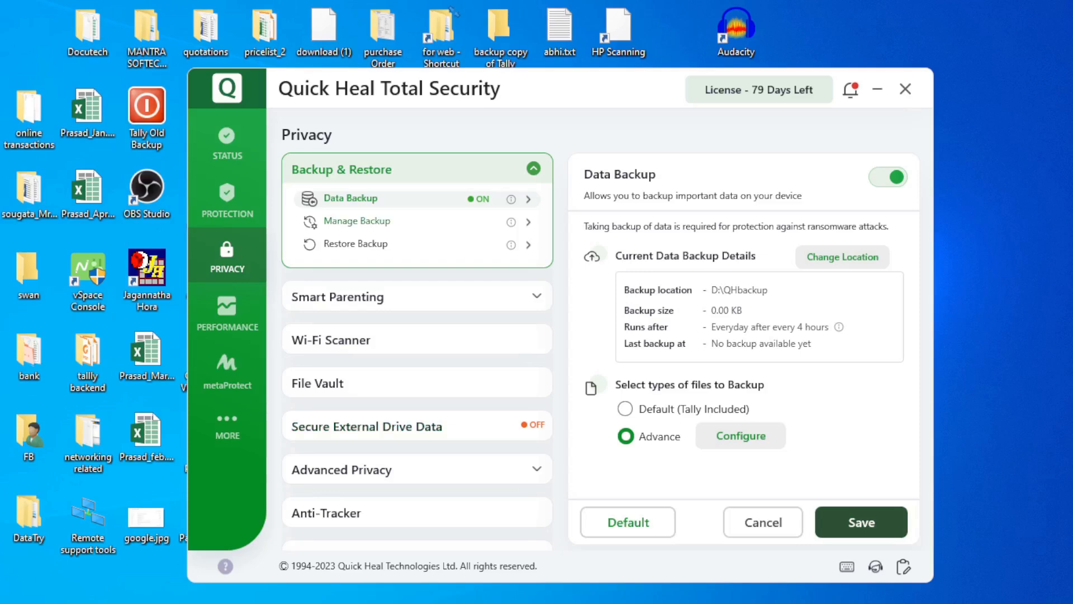
- Switch to Manage Backup and save the changed data backup settings
left_click(357, 221)
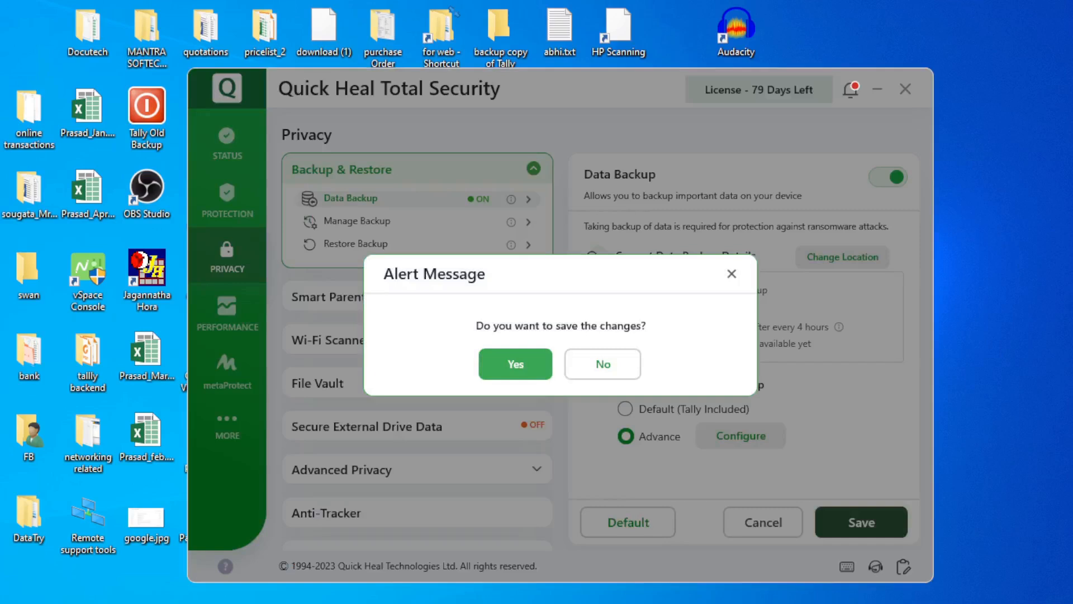
left_click(516, 364)
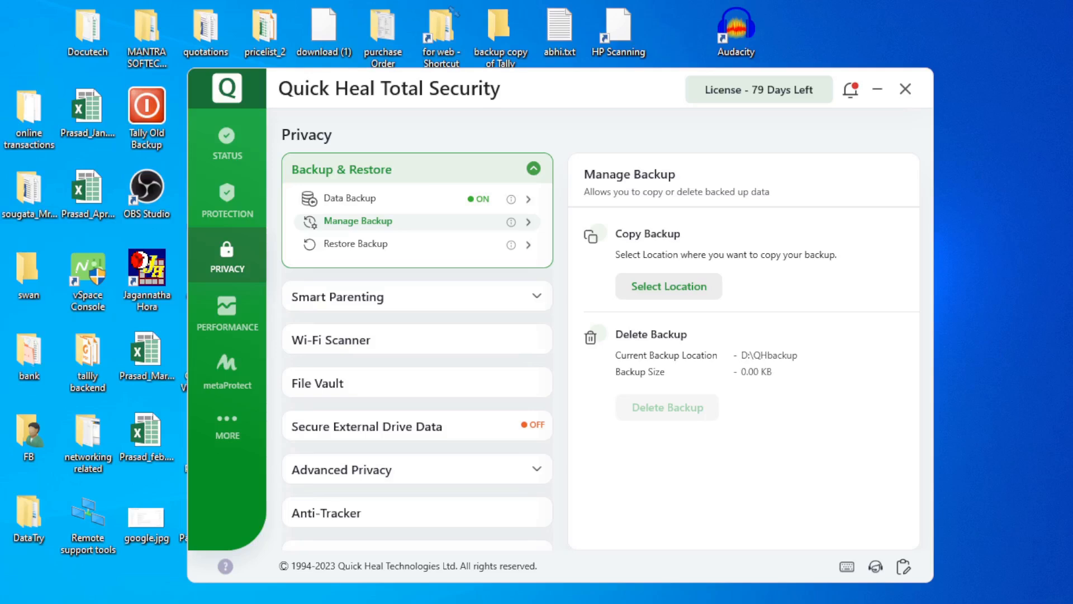
- Restore the backup from external sources, selecting the QHbackup folder on the Tally (D:) drive as the source
left_click(357, 244)
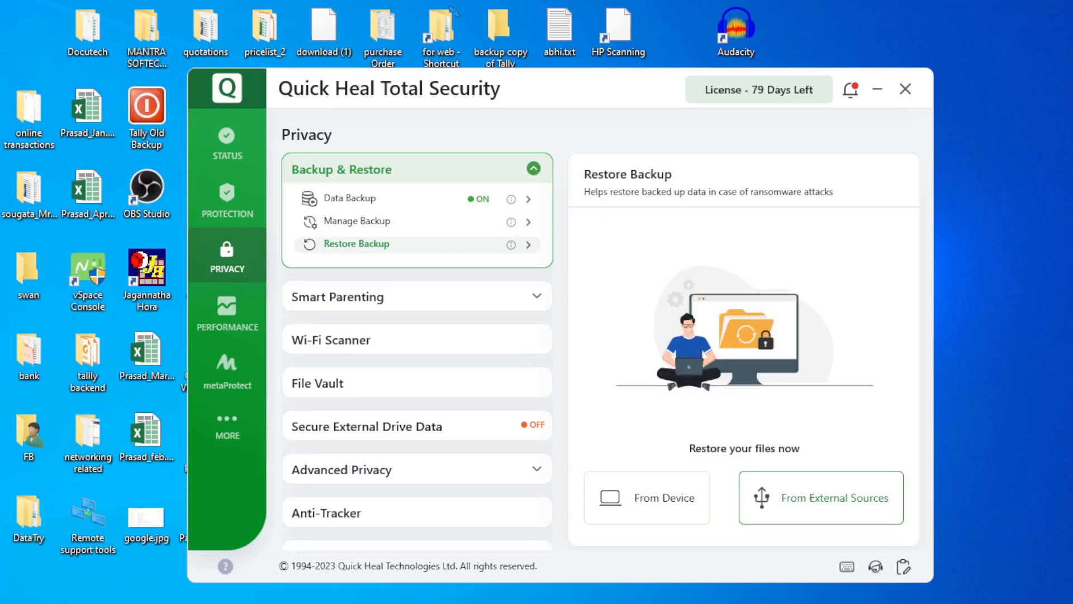
left_click(821, 497)
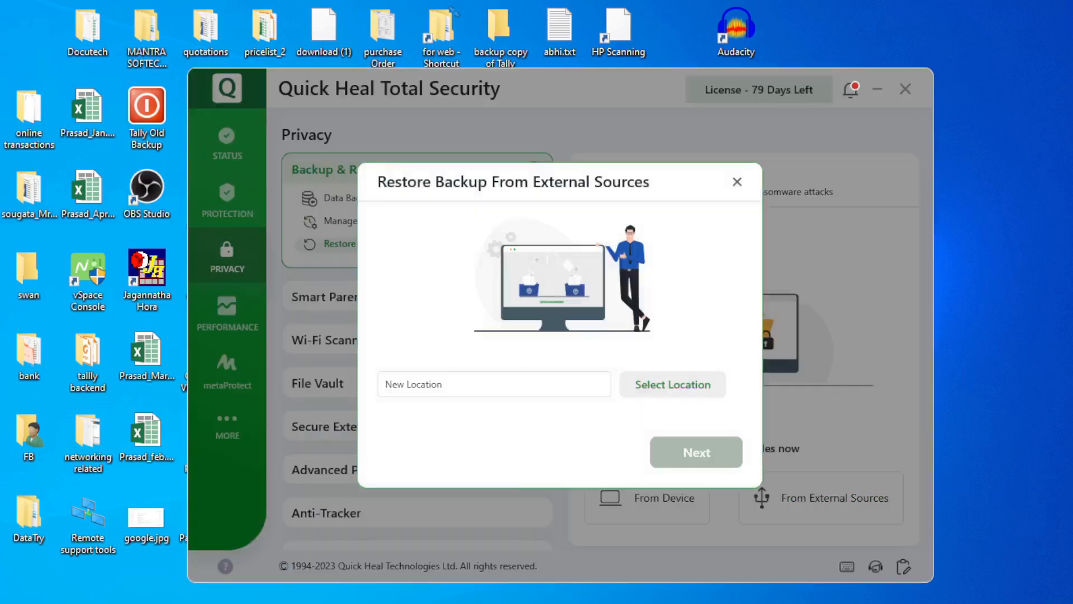
left_click(673, 384)
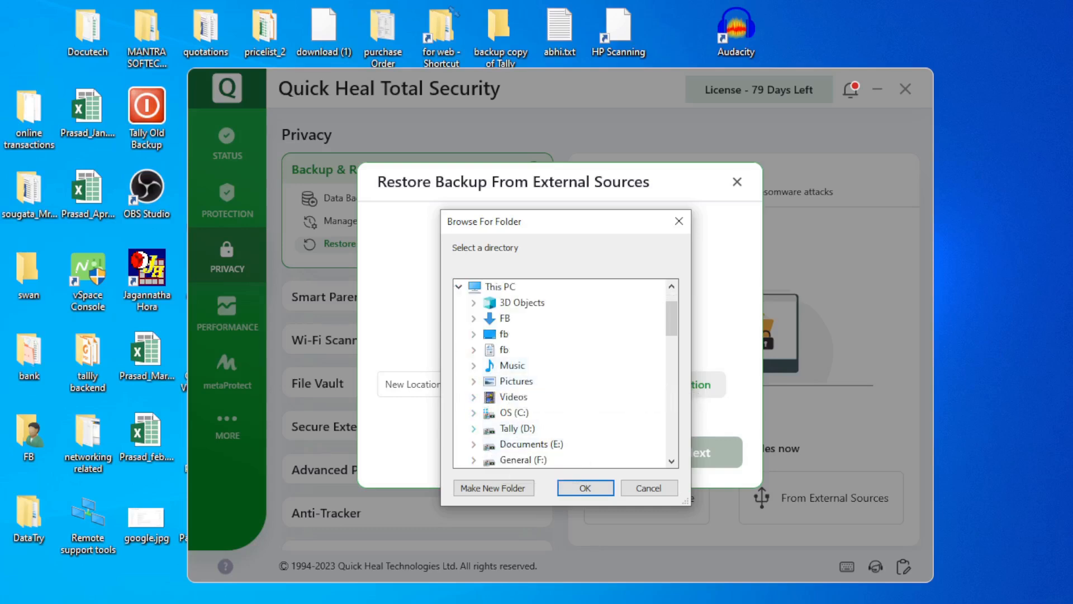
left_click(473, 428)
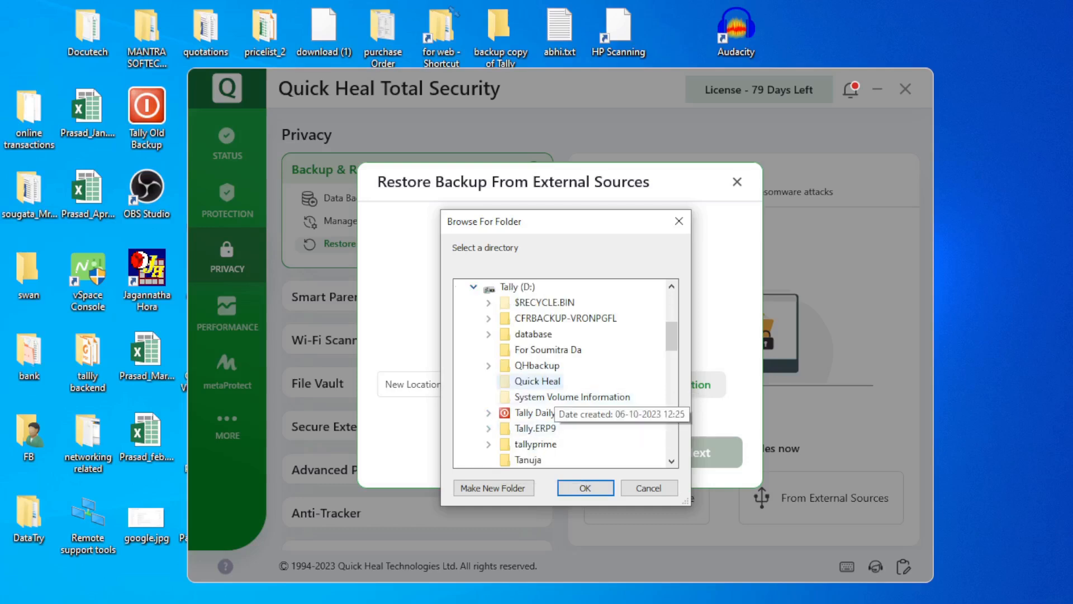
left_click(548, 366)
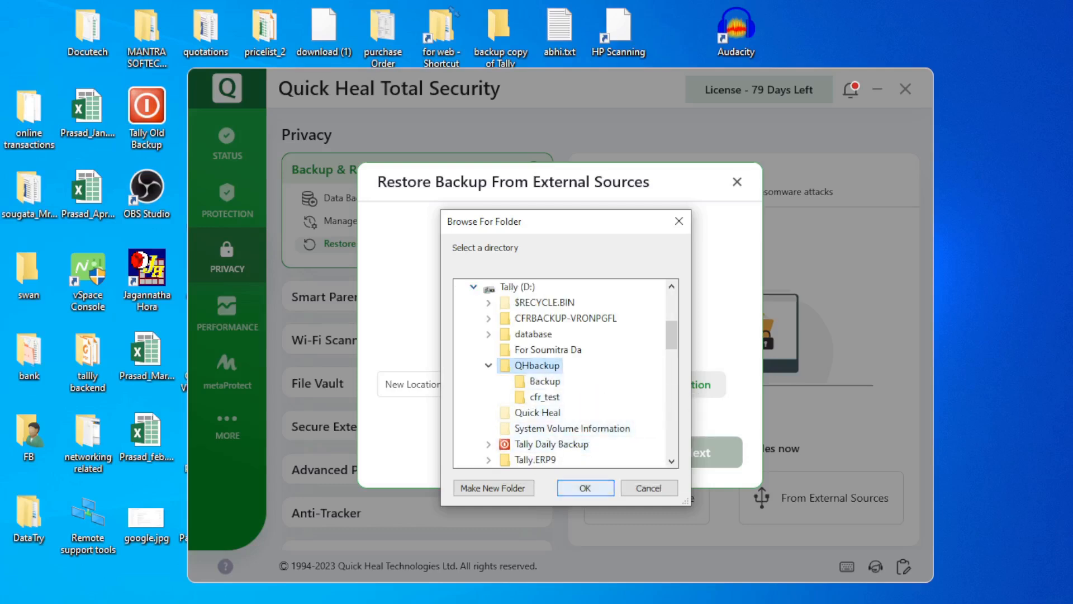
left_click(585, 488)
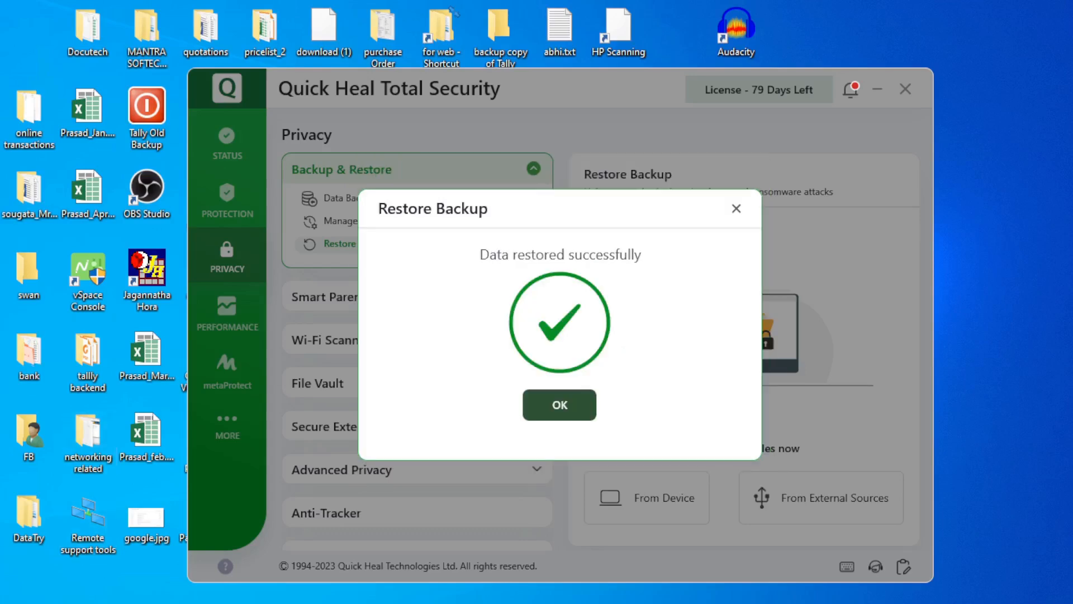
- Examine the restored files on Misc (G:) in New folder (2), including E's Download\FB and youtube\MX100S subfolders
key("super+e")
left_click(700, 336)
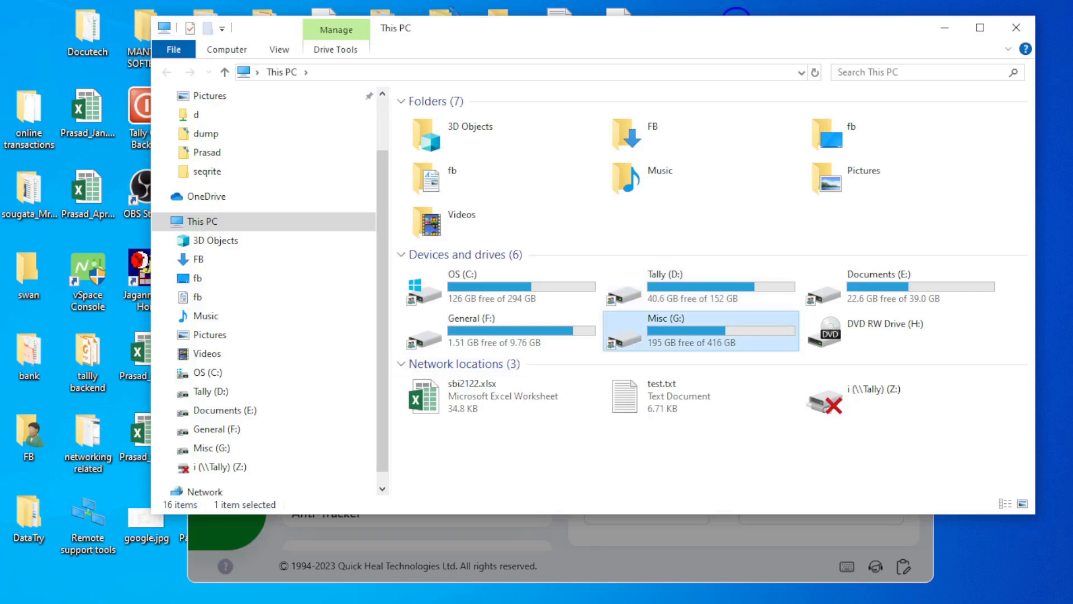
double_click(701, 335)
double_click(424, 347)
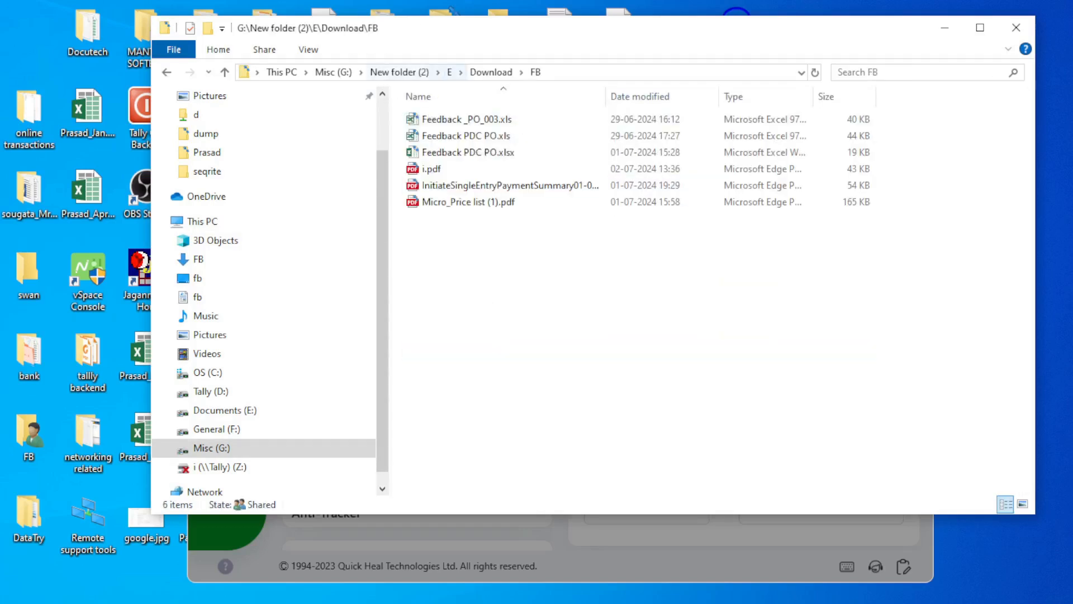
left_click(449, 72)
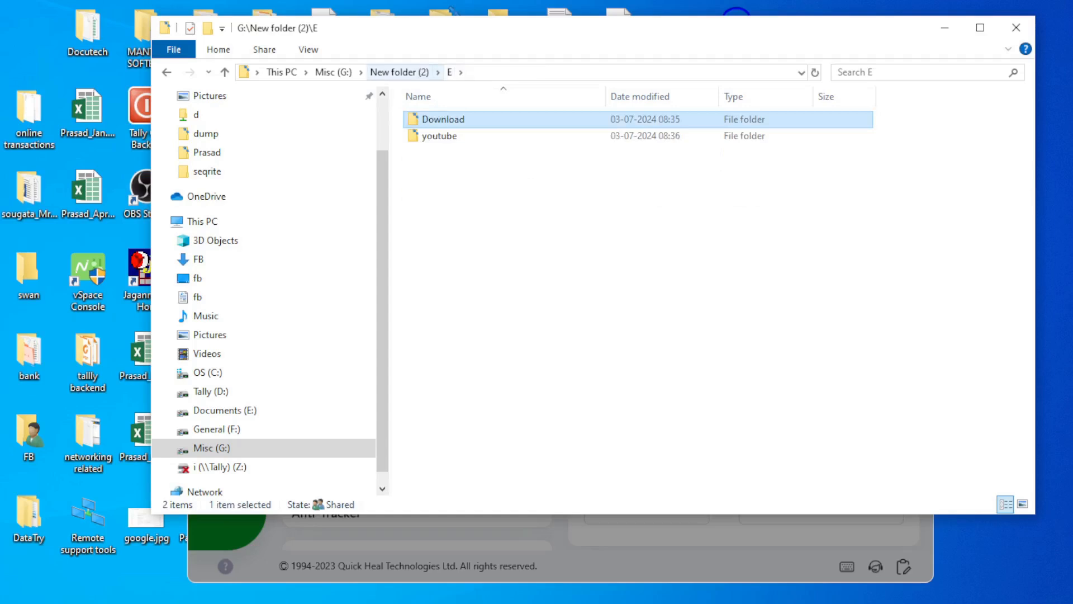
double_click(439, 136)
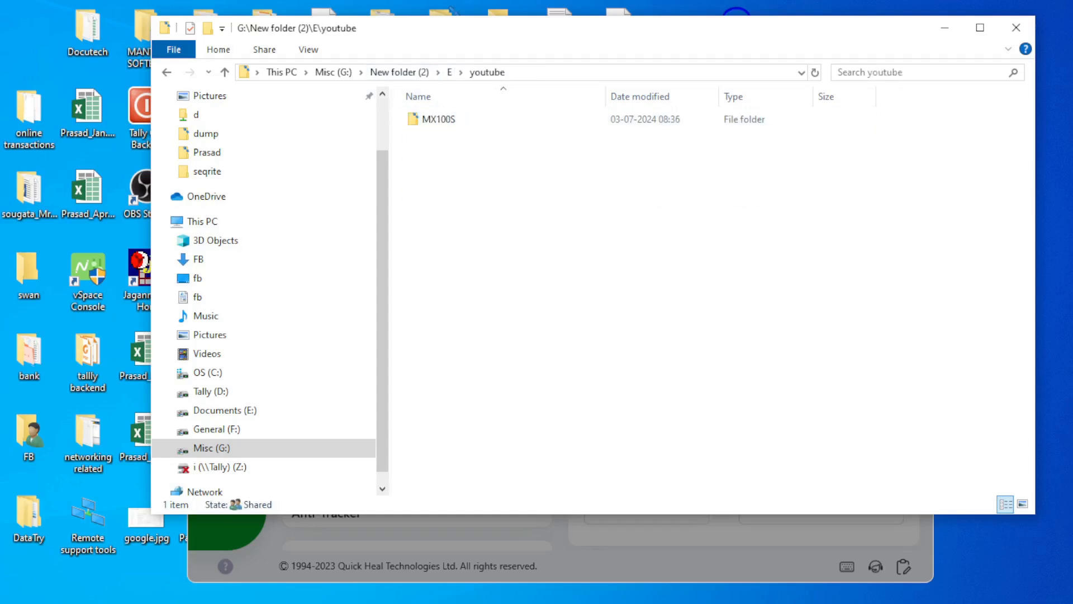
double_click(439, 120)
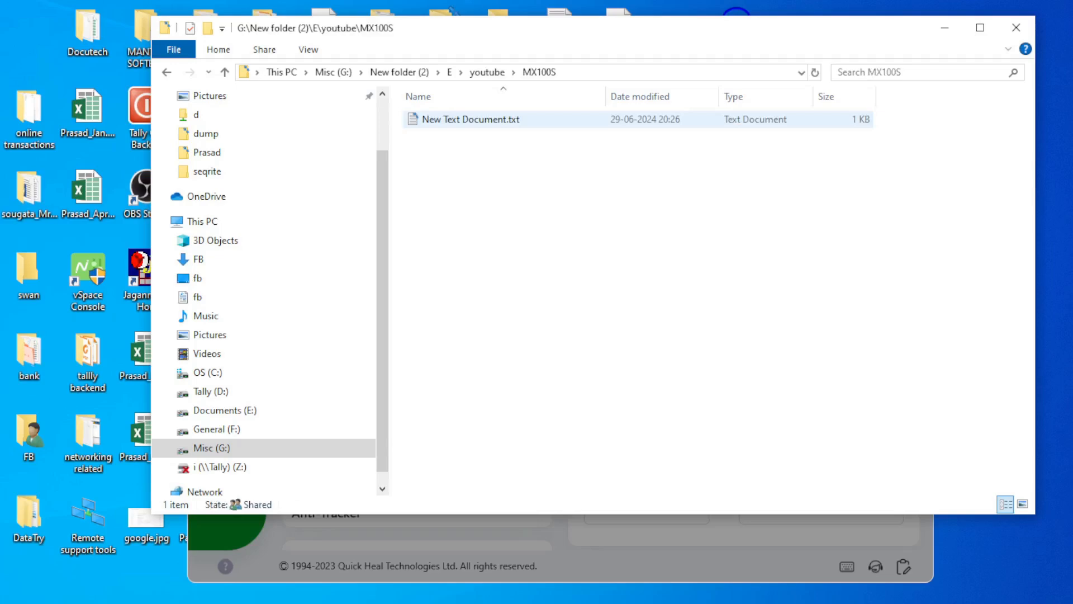
left_click(399, 72)
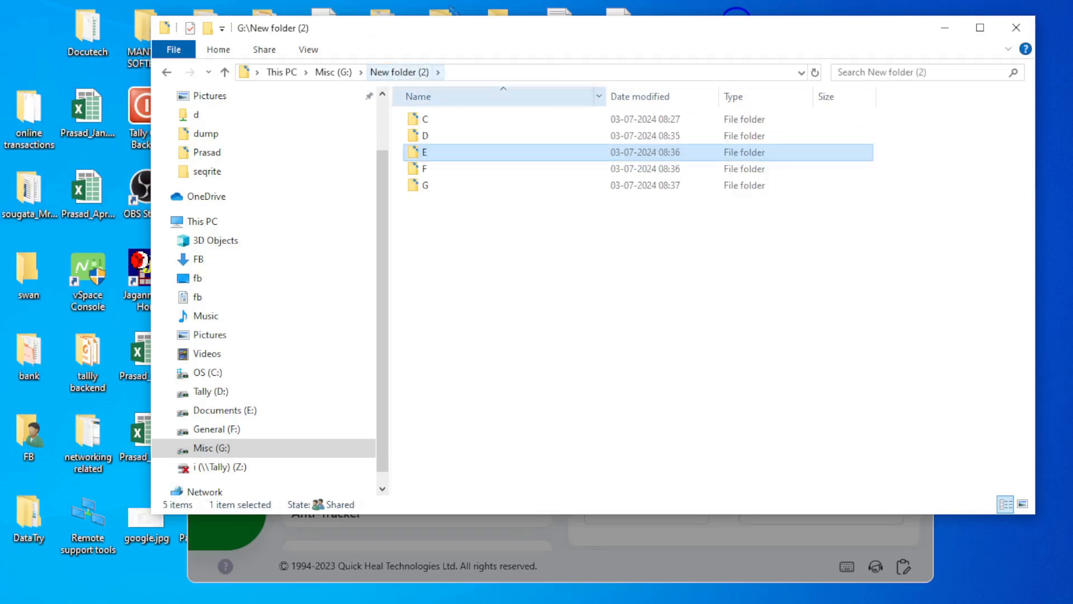